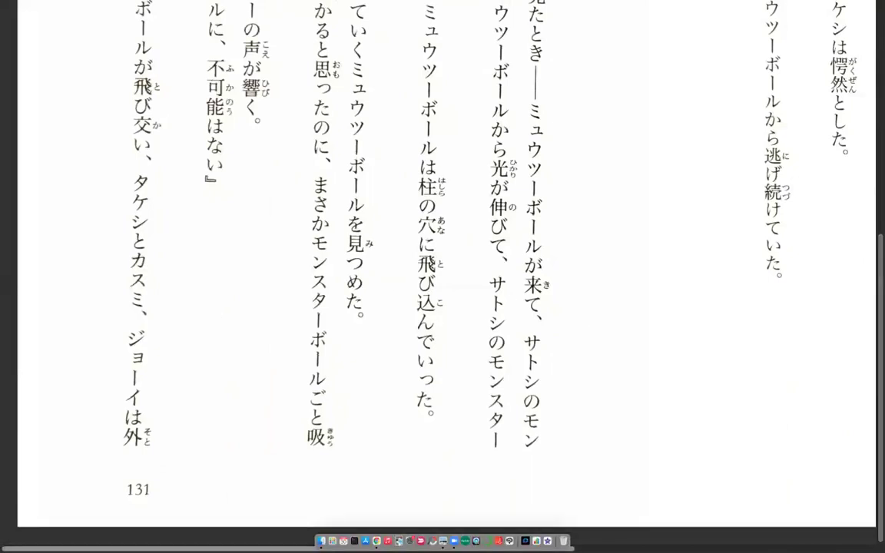
scroll(443, 277, "right", 10)
scroll(877, 246, "up", 2)
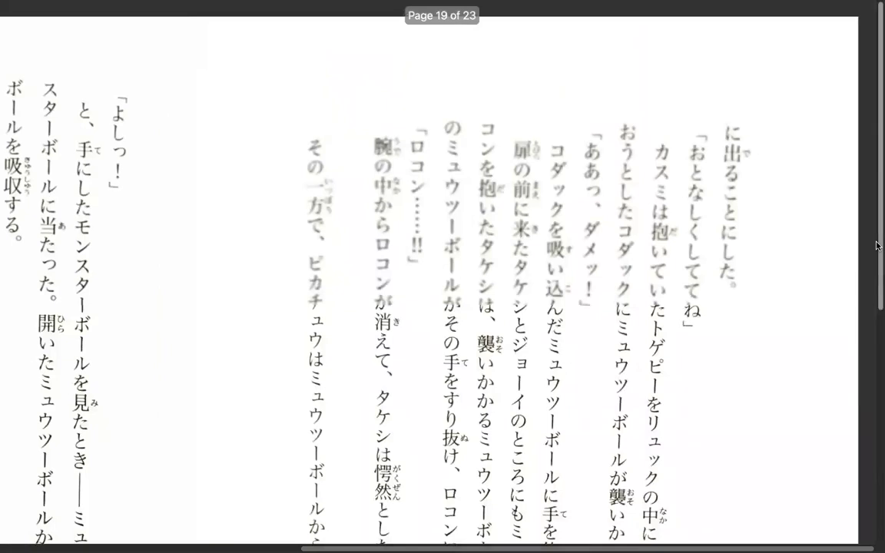